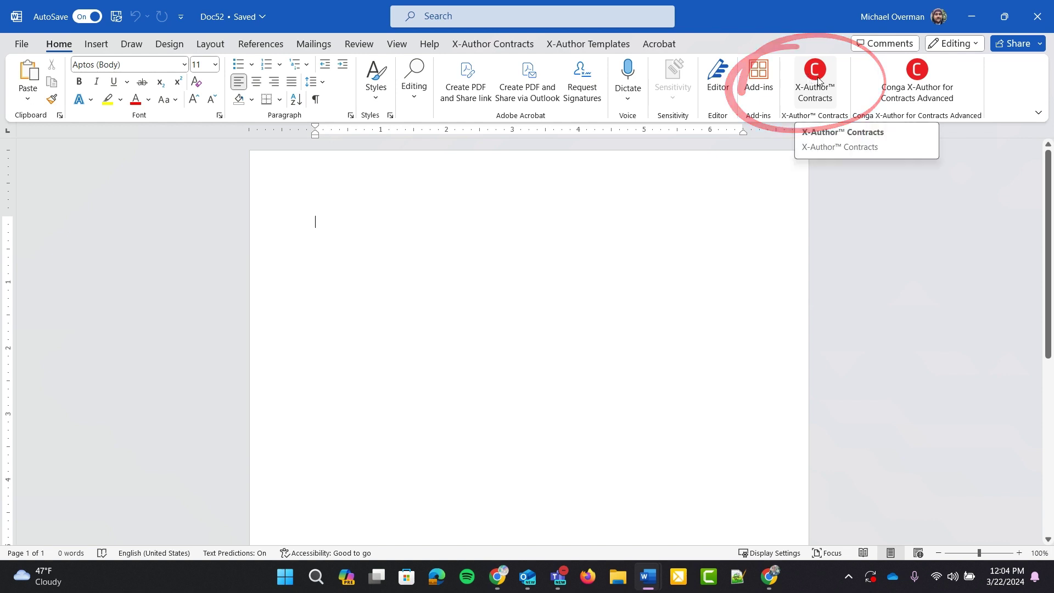
Open the Master Subscription Agreement document of MSA - Marking Fields Demo v.2 from X-Author Contracts.
left_click(814, 79)
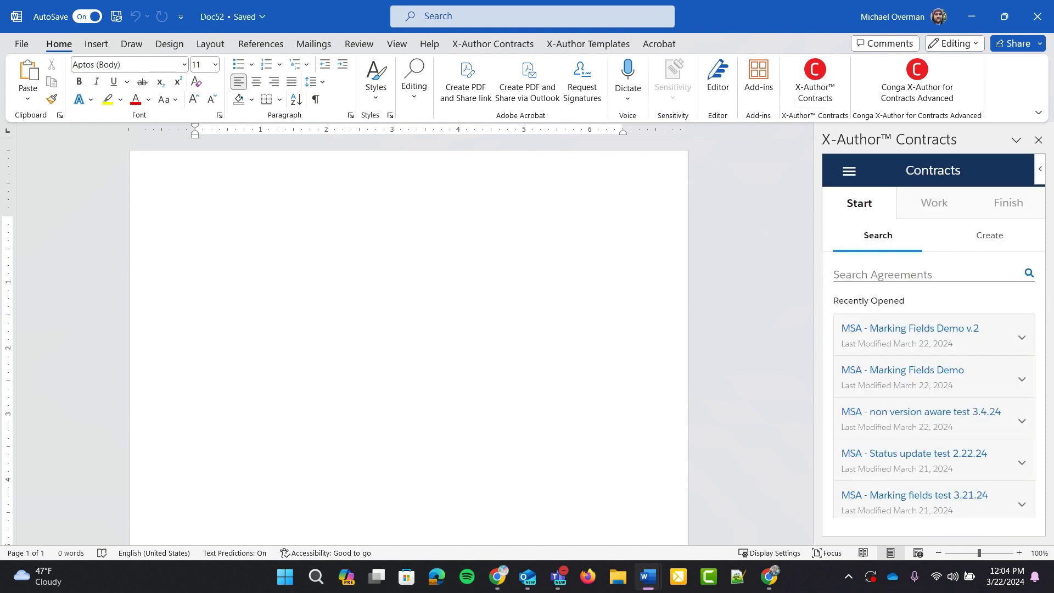
left_click(1022, 340)
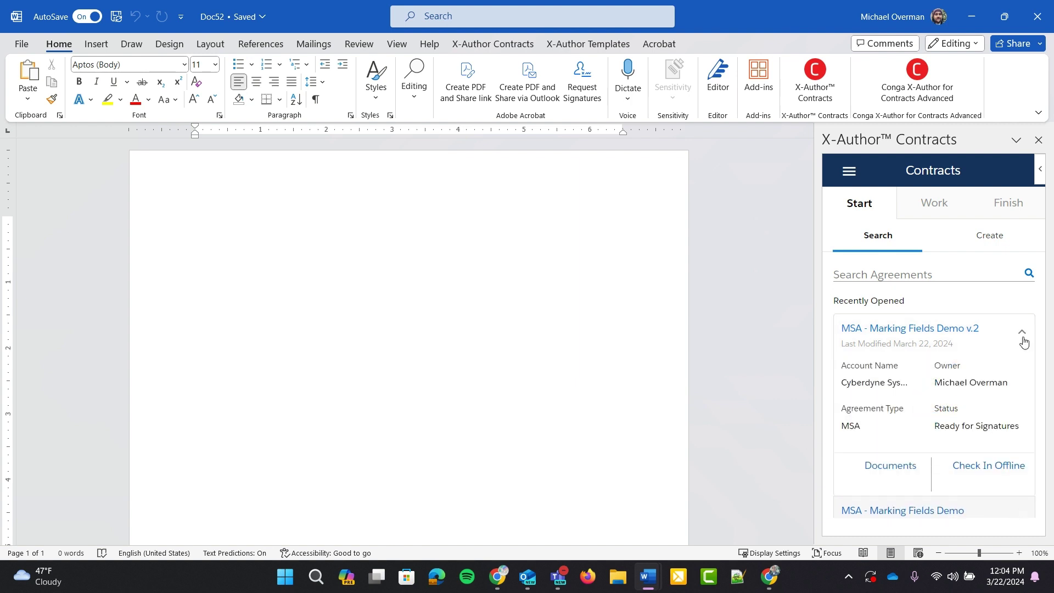
left_click(891, 468)
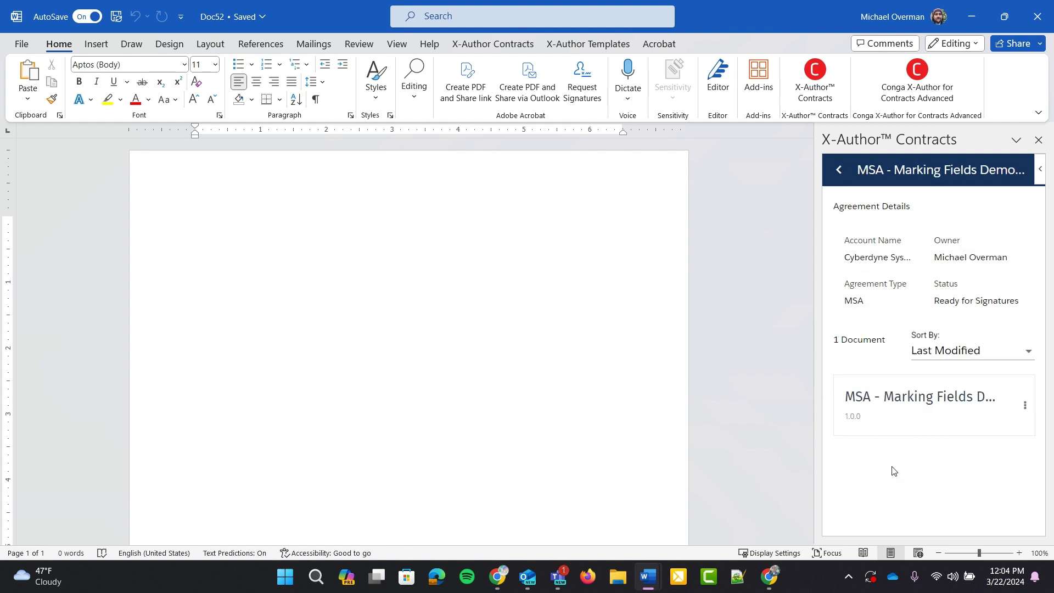
left_click(1025, 405)
left_click(952, 441)
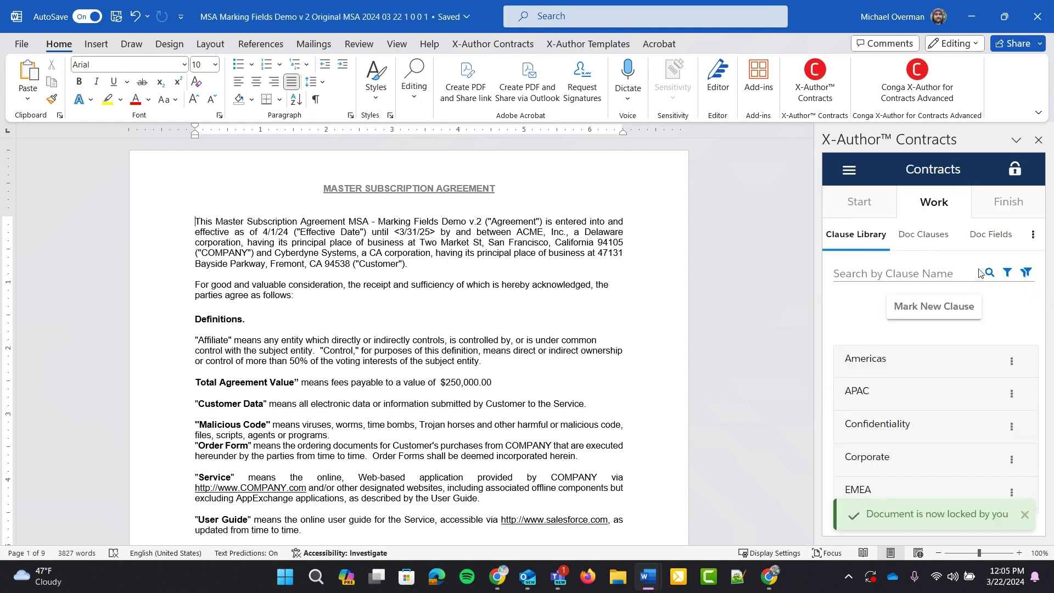
Choose Mark Fields from the Doc Fields menu to list the 43 markable agreement fields.
left_click(1035, 237)
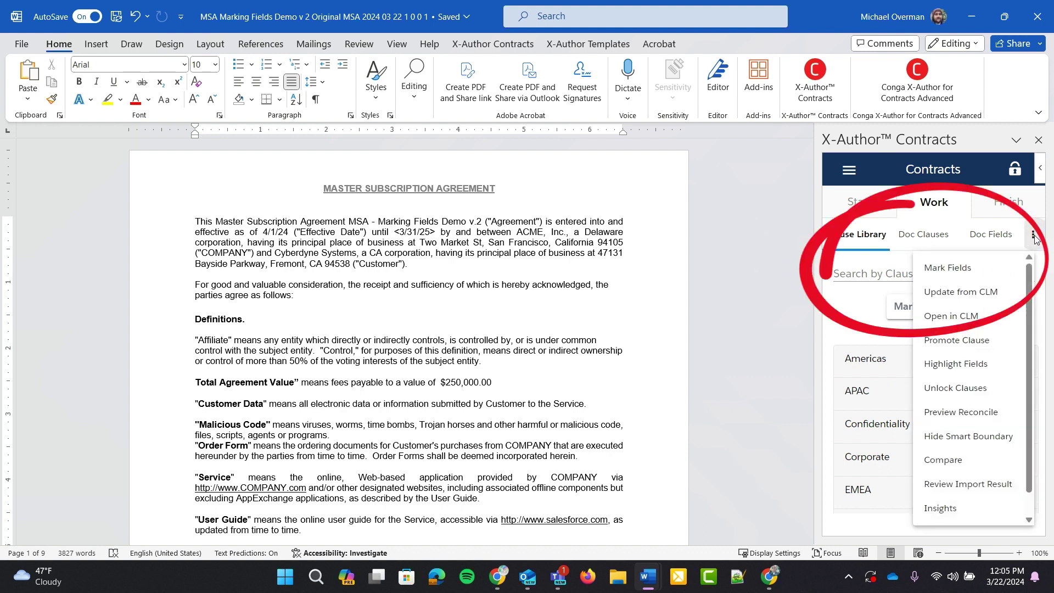
left_click(947, 269)
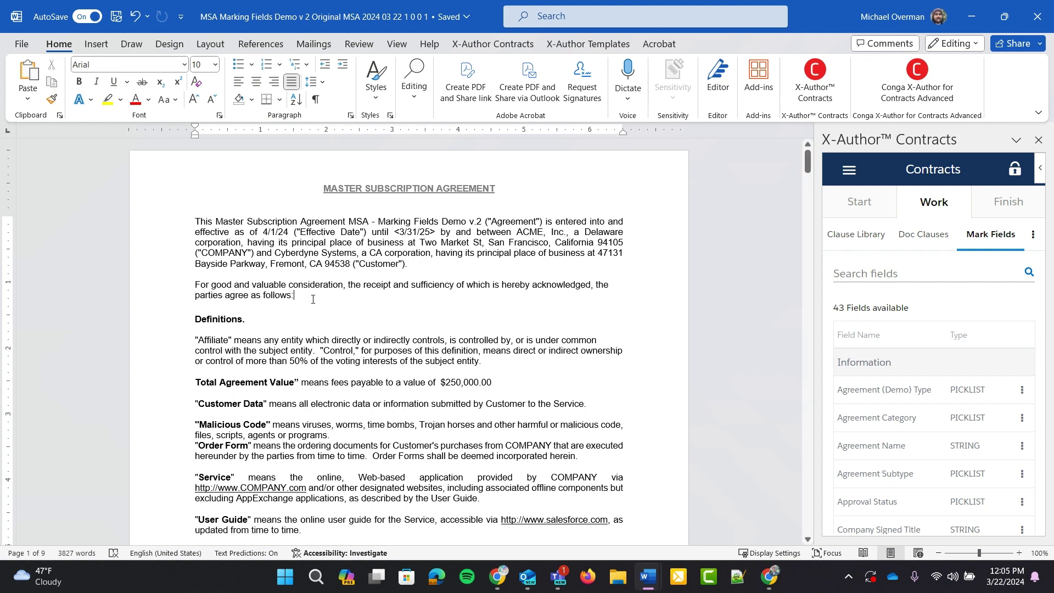
Mark the good and valuable consideration paragraph as Testing Test Field, found by searching 'testing'.
left_click_drag(313, 300, 194, 284)
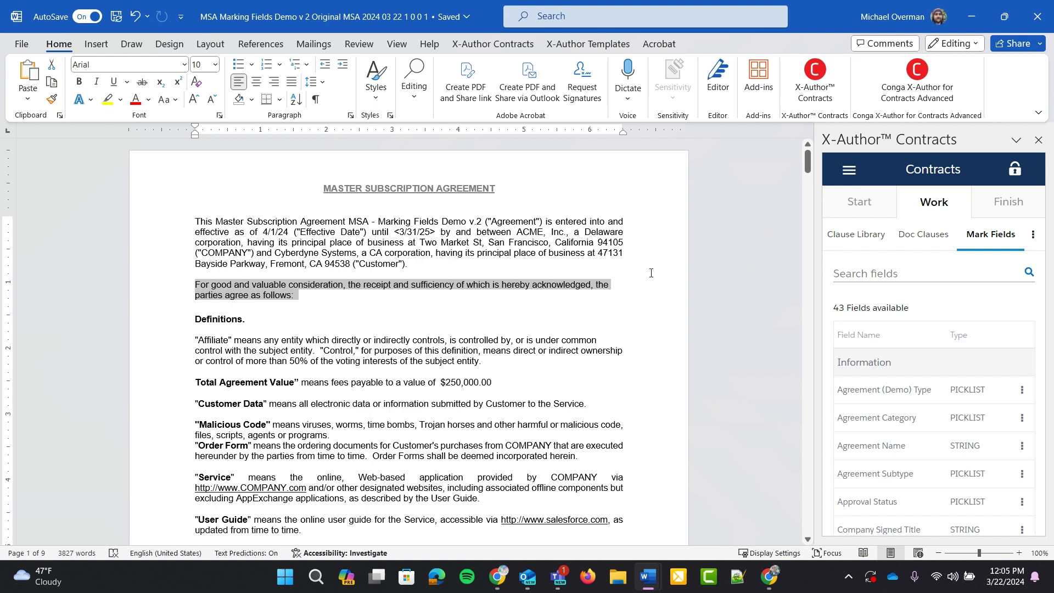
left_click(875, 274)
type("te")
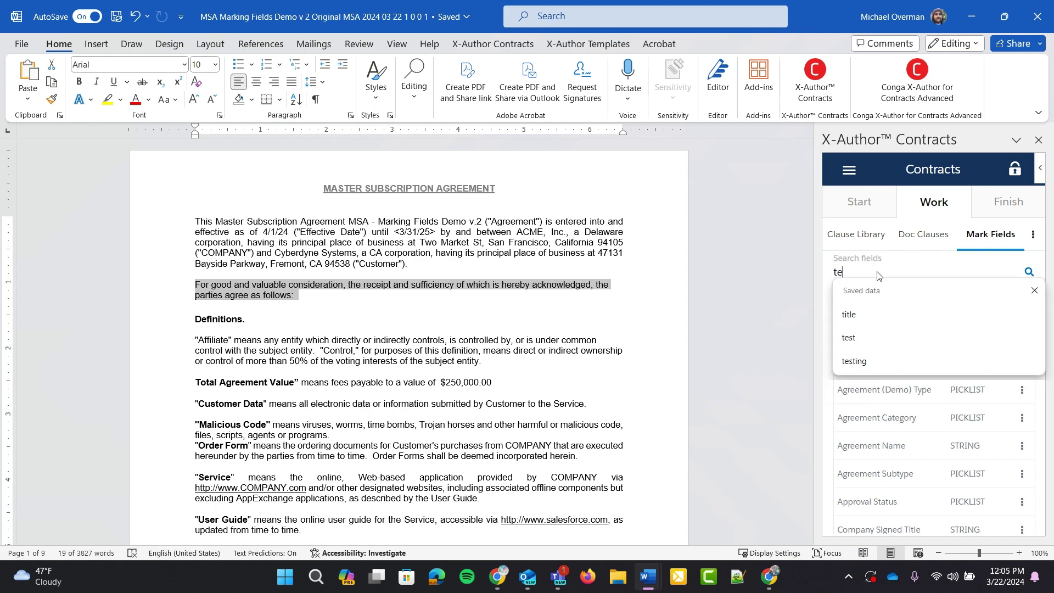
type("sting")
key("Return")
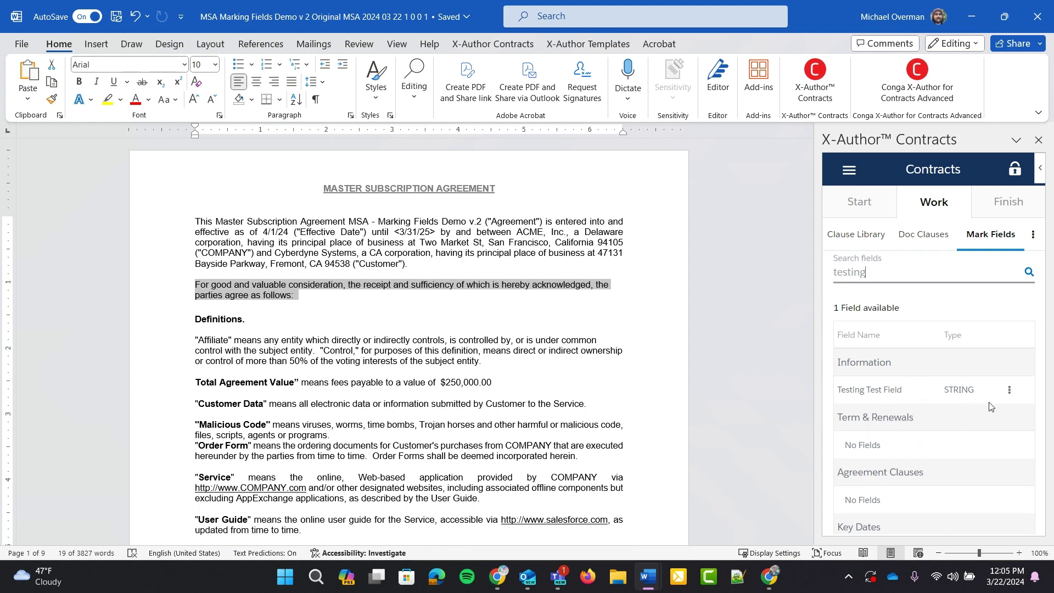
left_click(1010, 391)
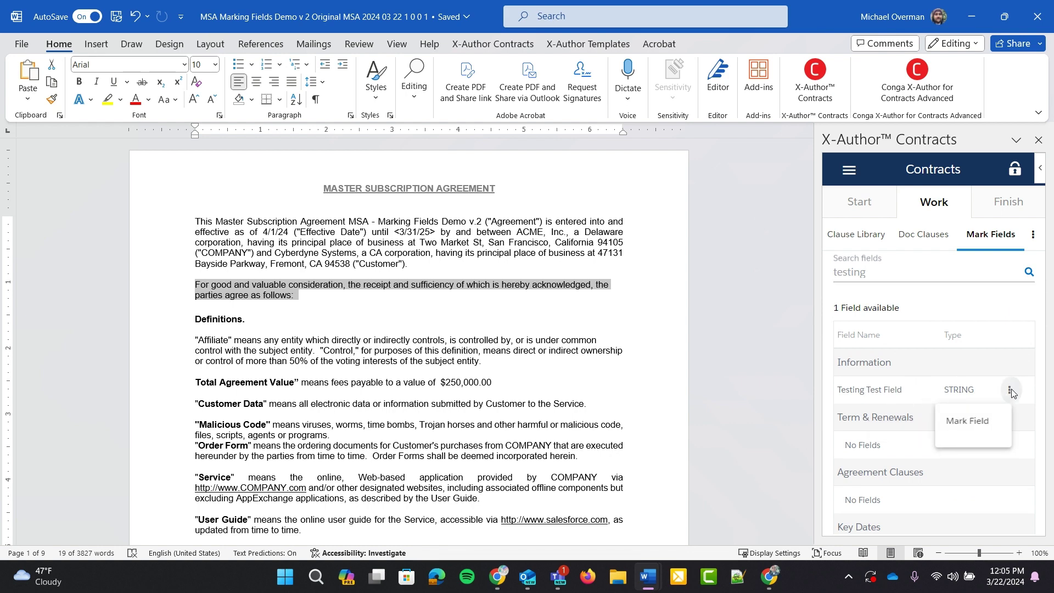
left_click(975, 421)
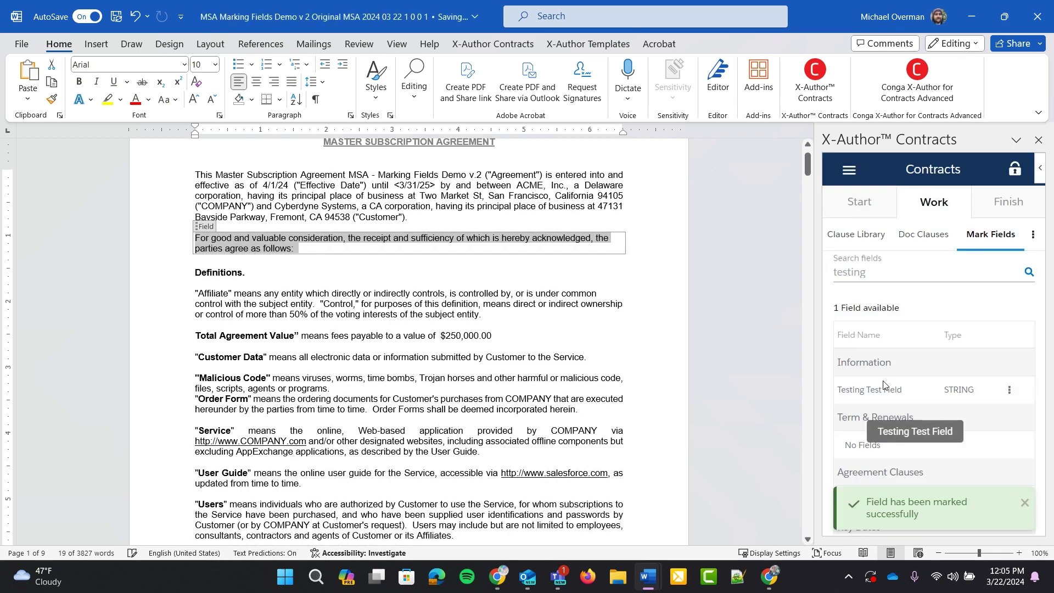
scroll(258, 396, "down", 1)
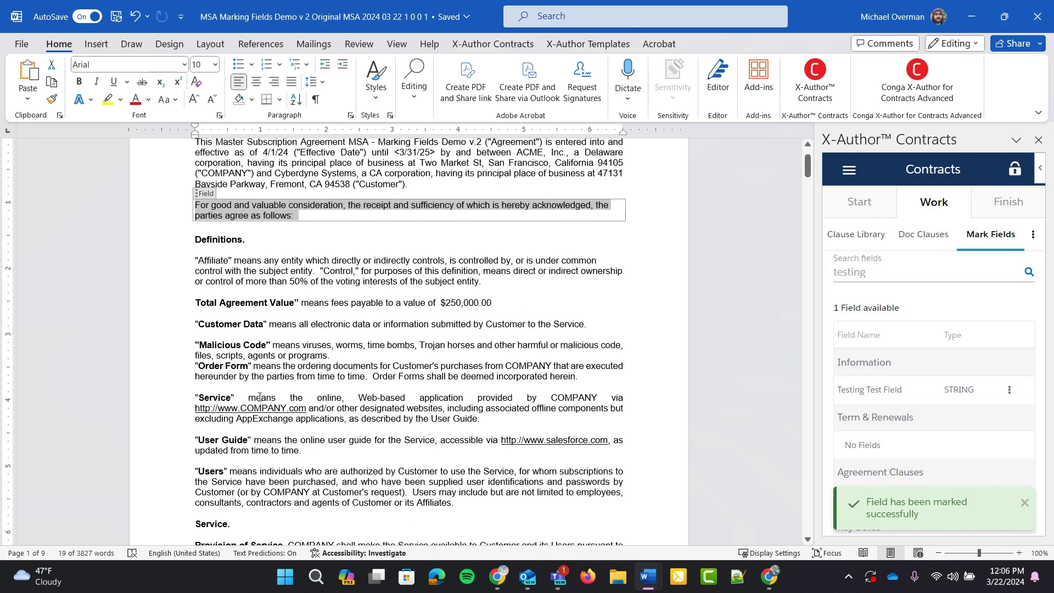
scroll(258, 356, "down", 1)
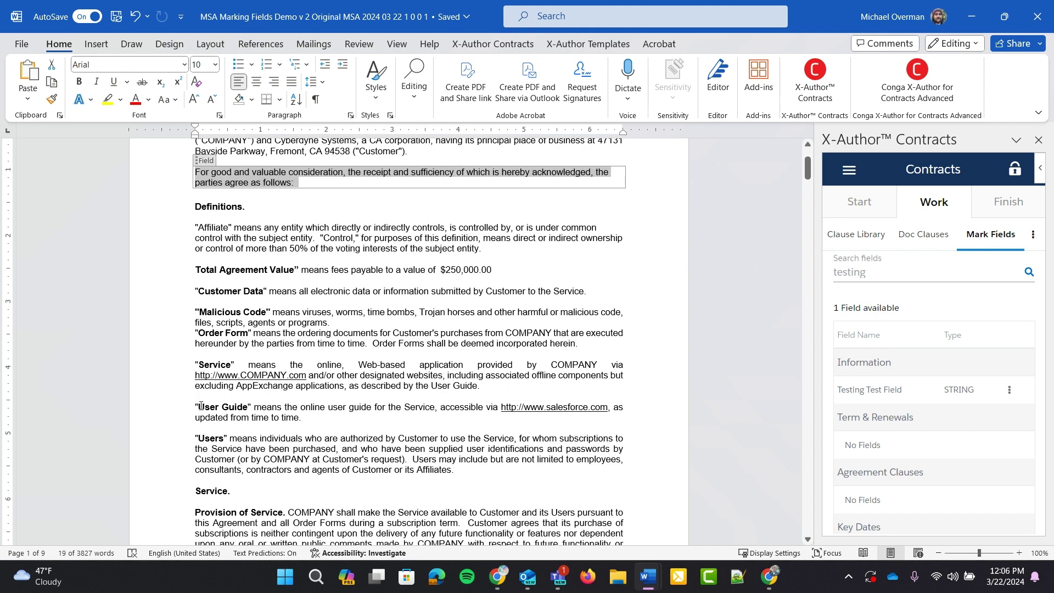
Mark the words 'User Guide' as the Company Signed Title field.
left_click_drag(199, 406, 247, 407)
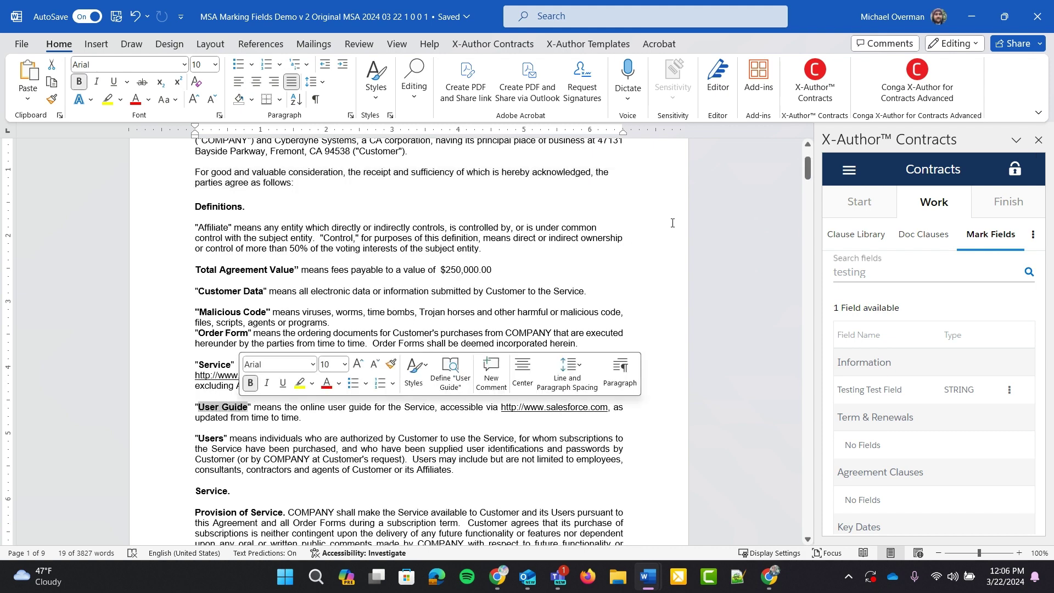
double_click(860, 272)
type("t")
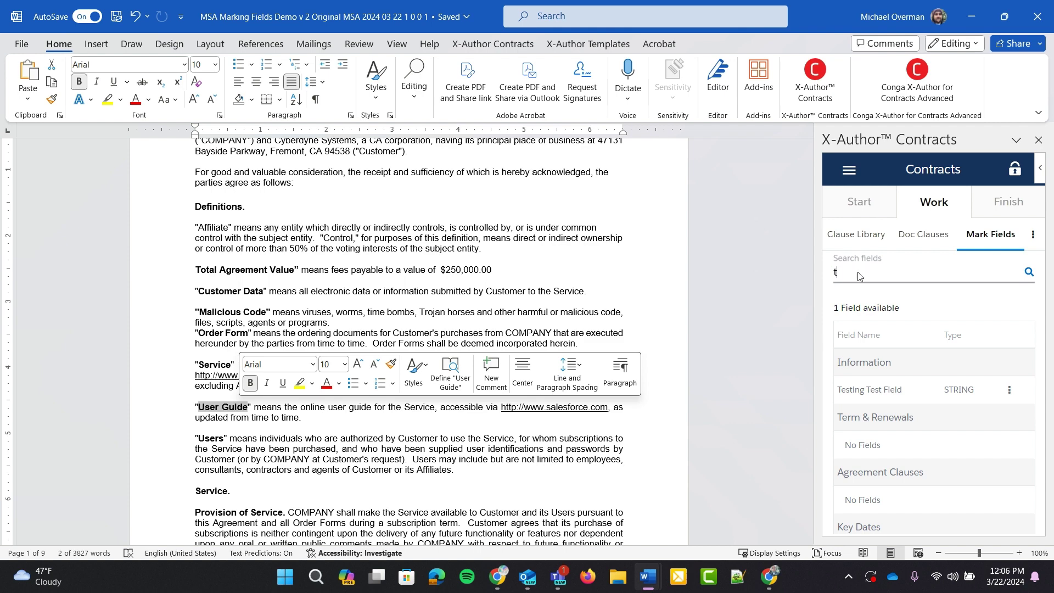
type("itle")
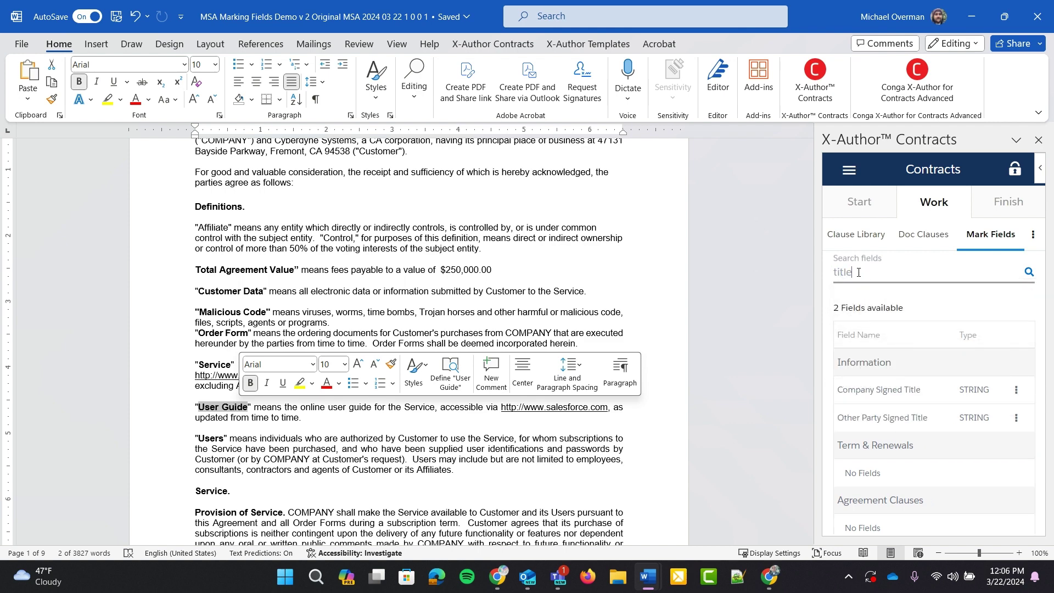
left_click(1015, 389)
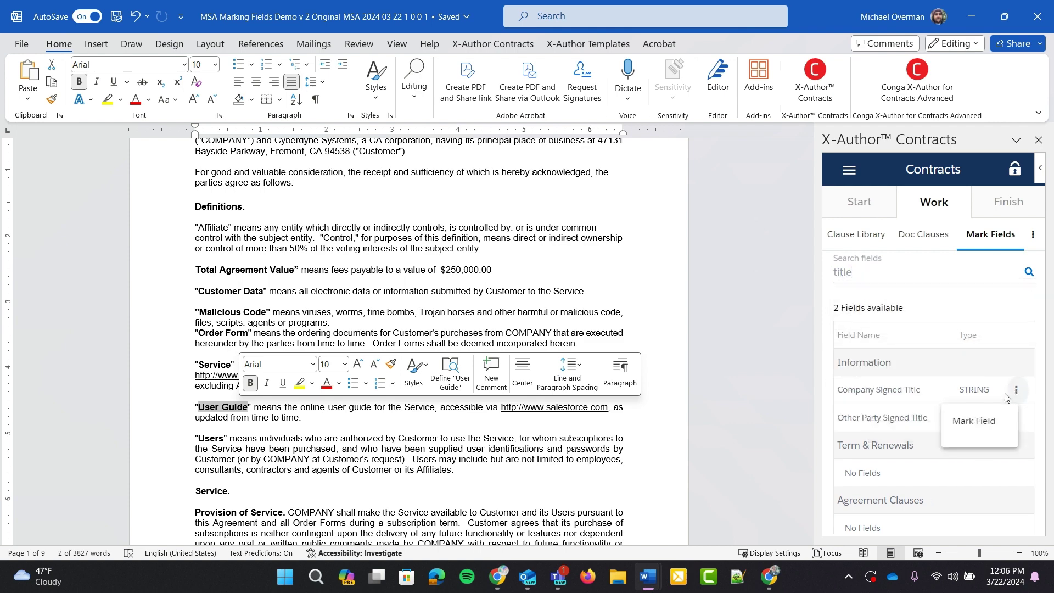
left_click(985, 421)
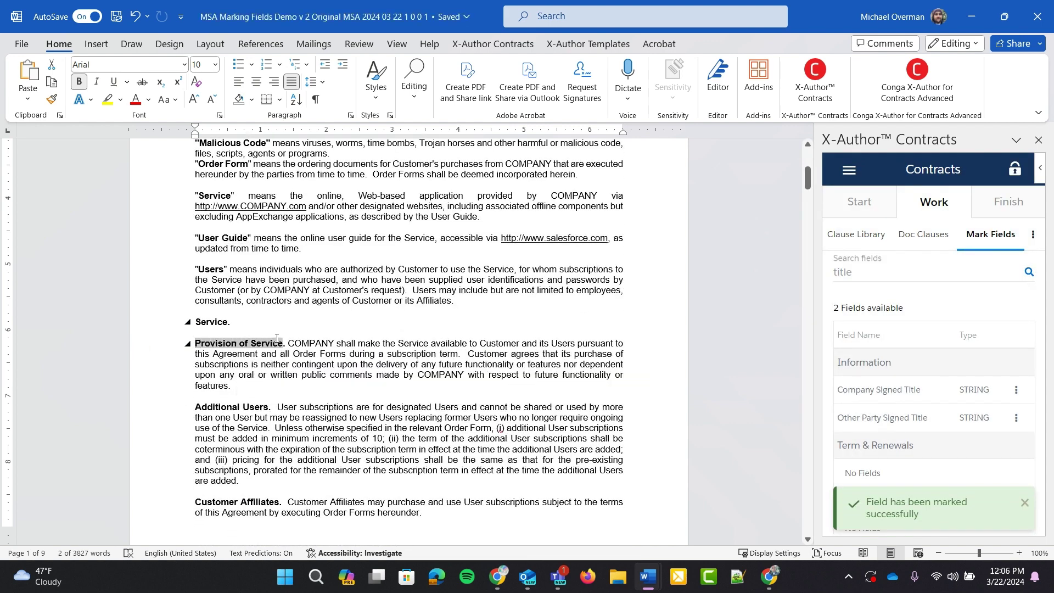
Mark the words 'Provision of Service' as the Other Party Signed Title field.
left_click_drag(197, 342, 283, 342)
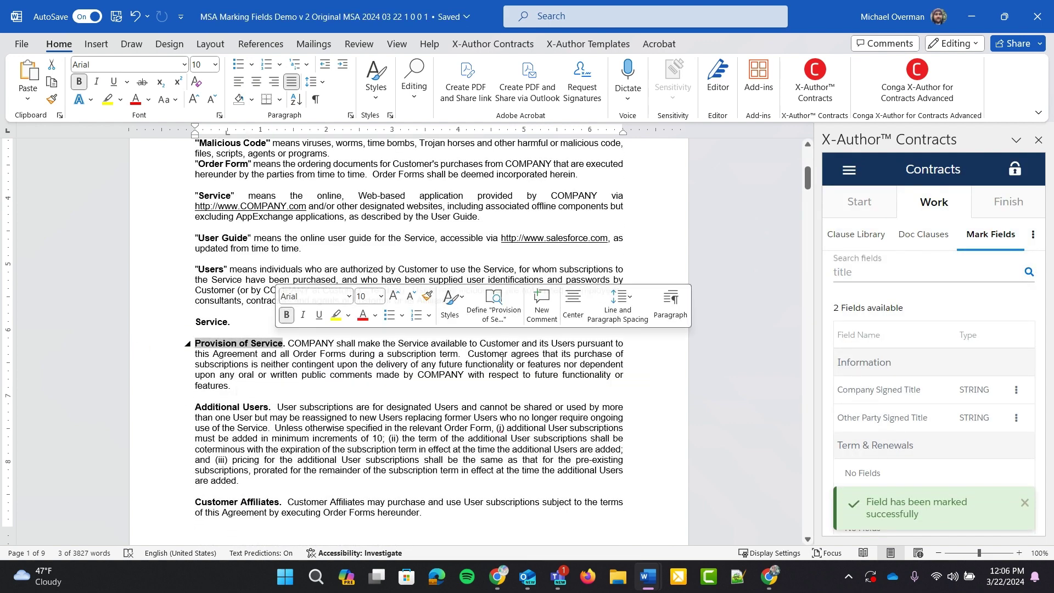
left_click(1018, 418)
left_click(985, 450)
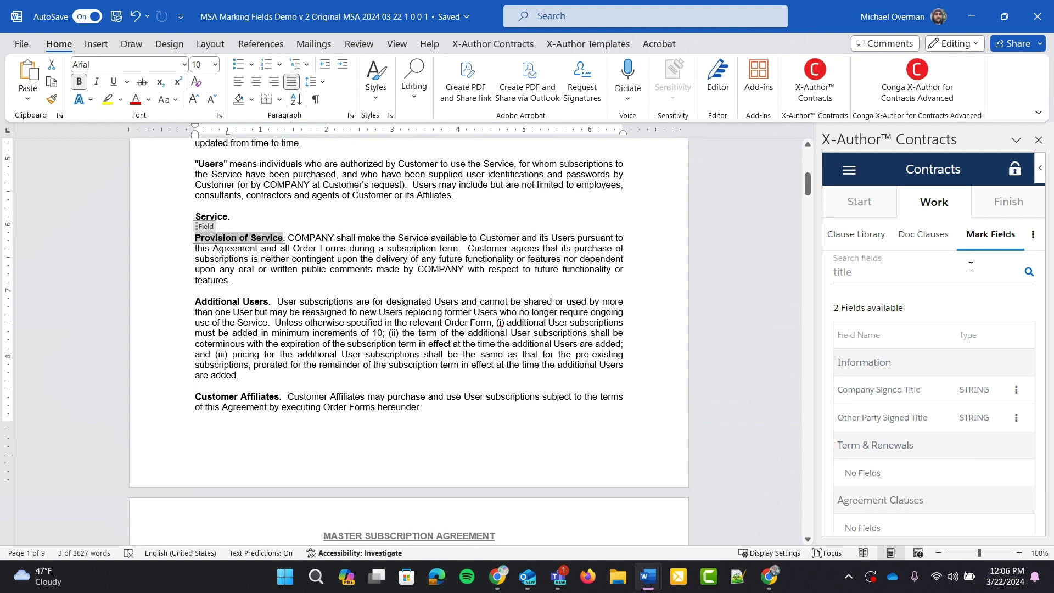
Start check-in with Reconcile ticked and accept the three Smart Field values.
left_click(1006, 205)
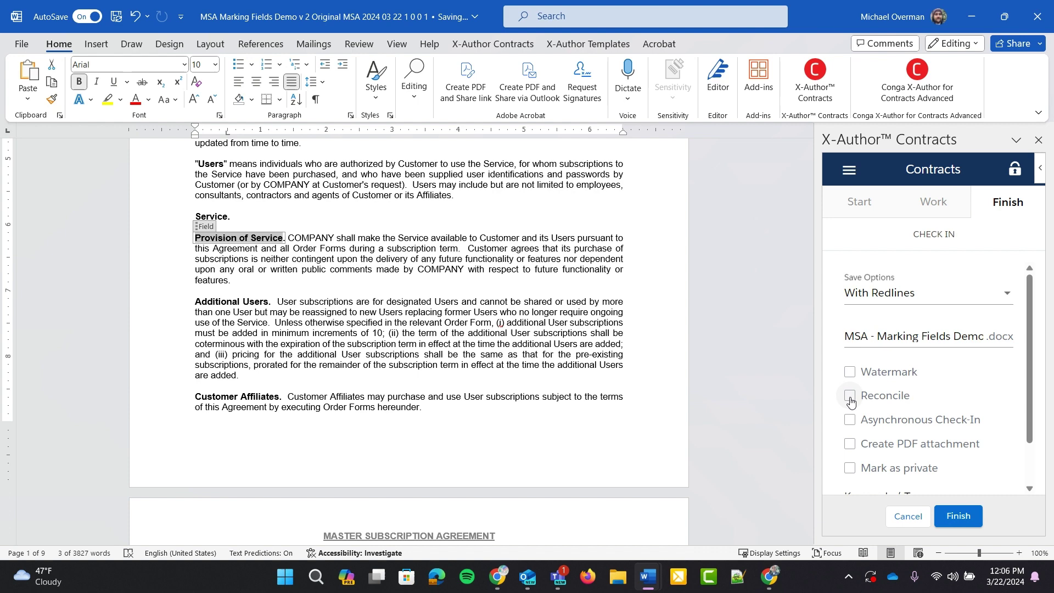
left_click(850, 399)
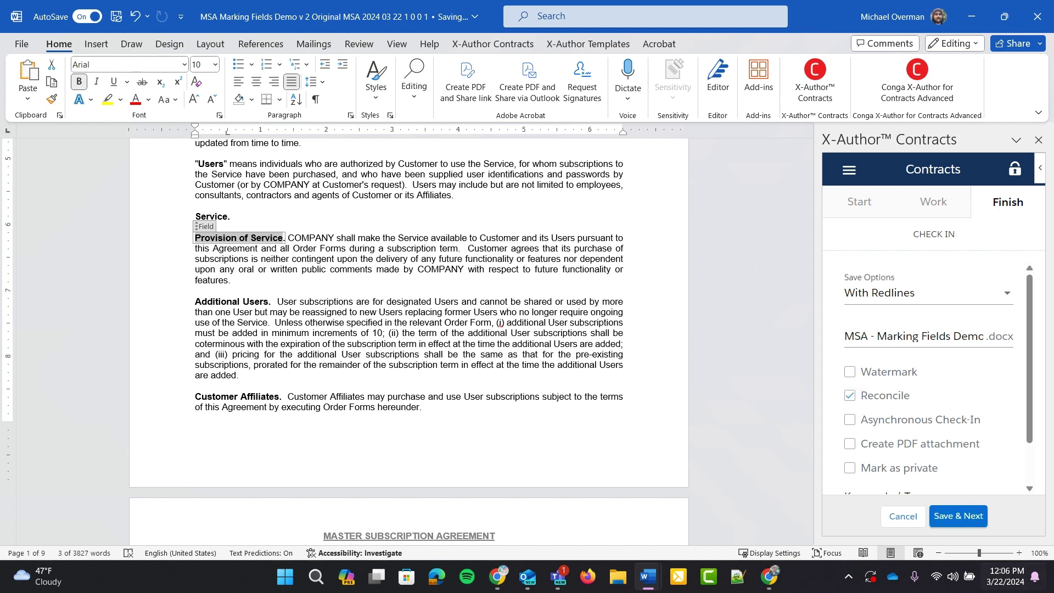
left_click(956, 520)
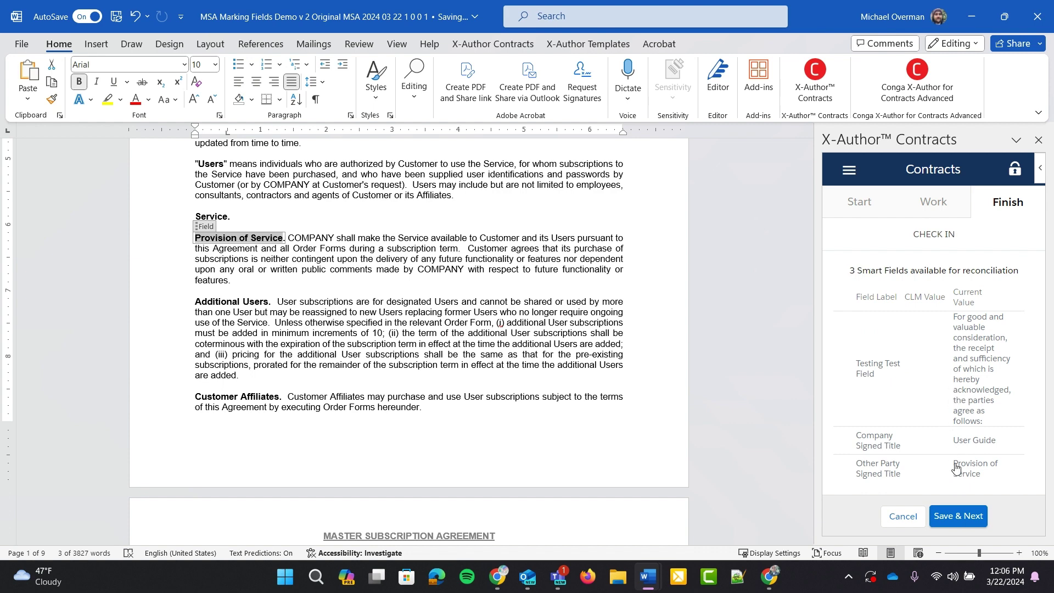
left_click(960, 516)
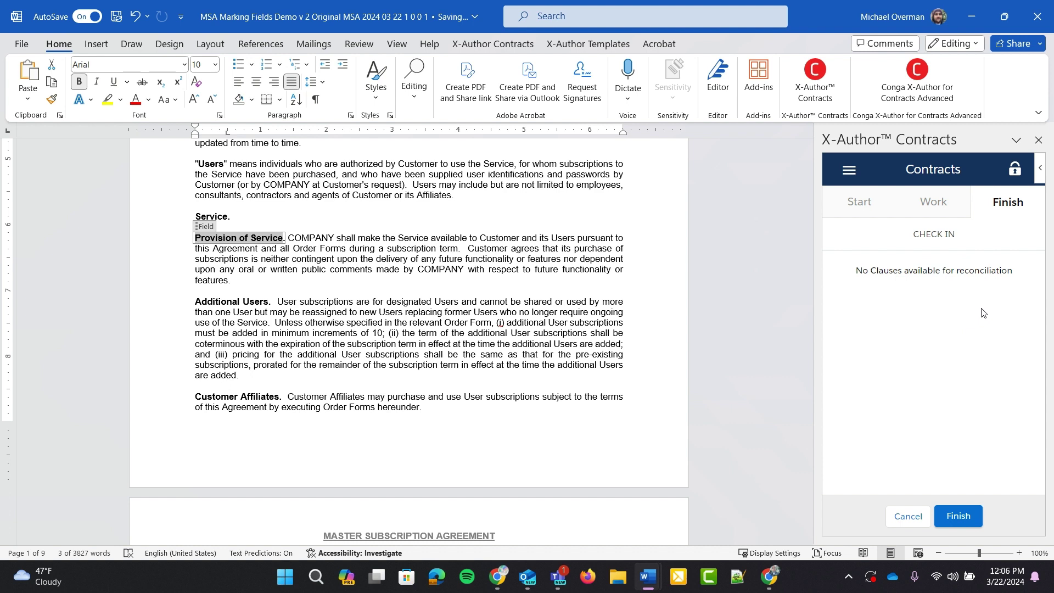
Finish the X-Author check-in and wait for the success confirmation.
left_click(957, 523)
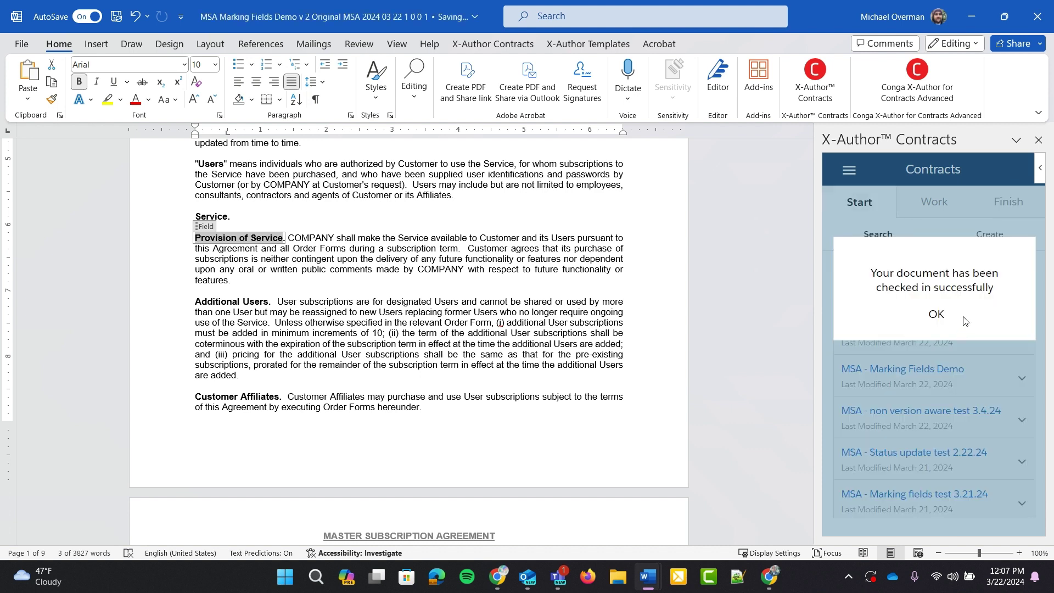
Open the MSA - Marking Fields Demo v.2 record from the Agreements list in Chrome.
left_click(769, 583)
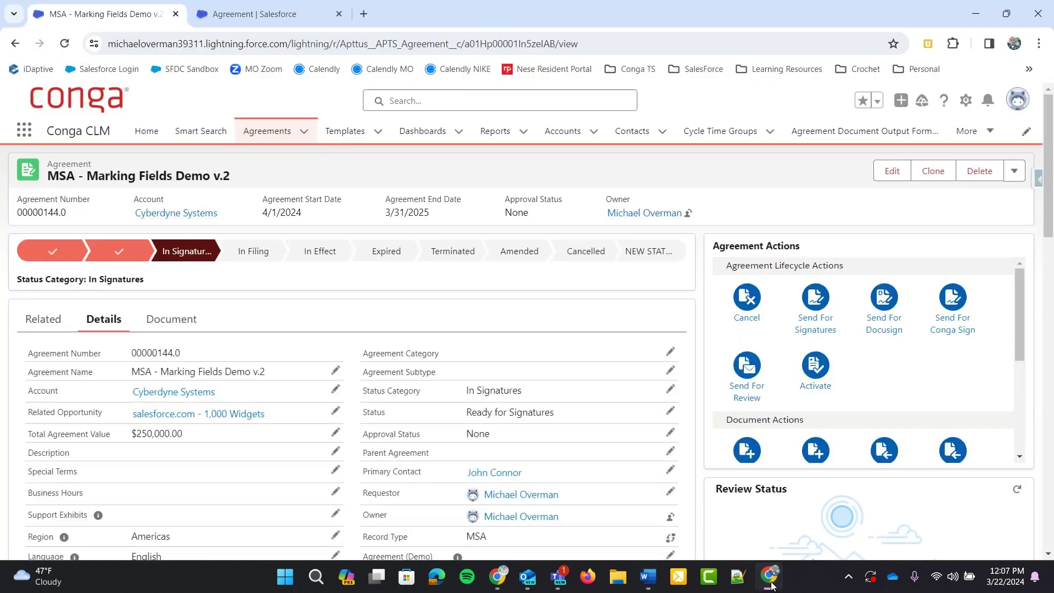
left_click(262, 131)
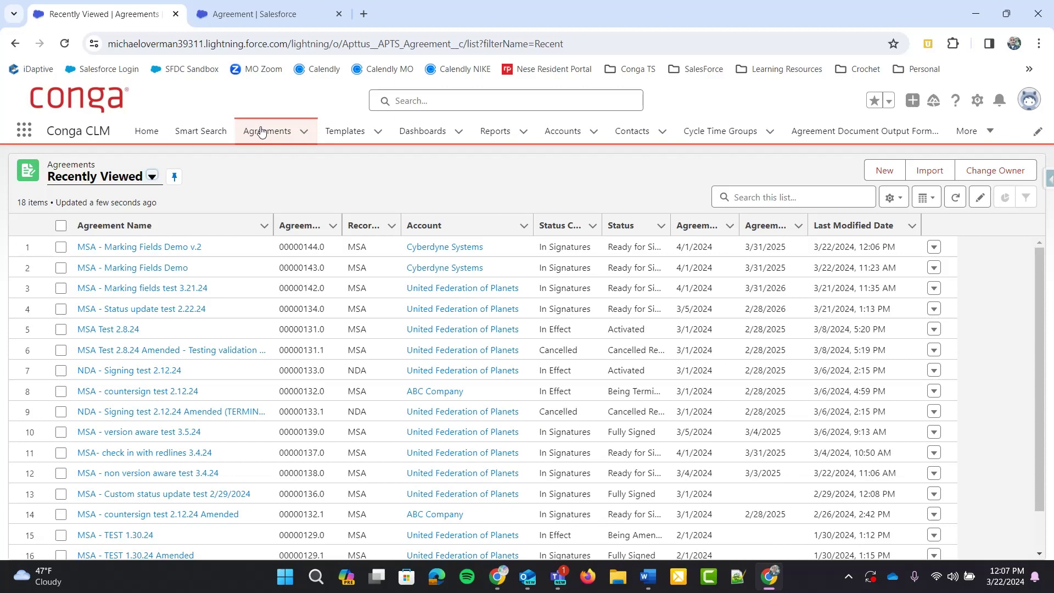
left_click(139, 248)
scroll(265, 309, "down", 2)
scroll(265, 309, "down", 2)
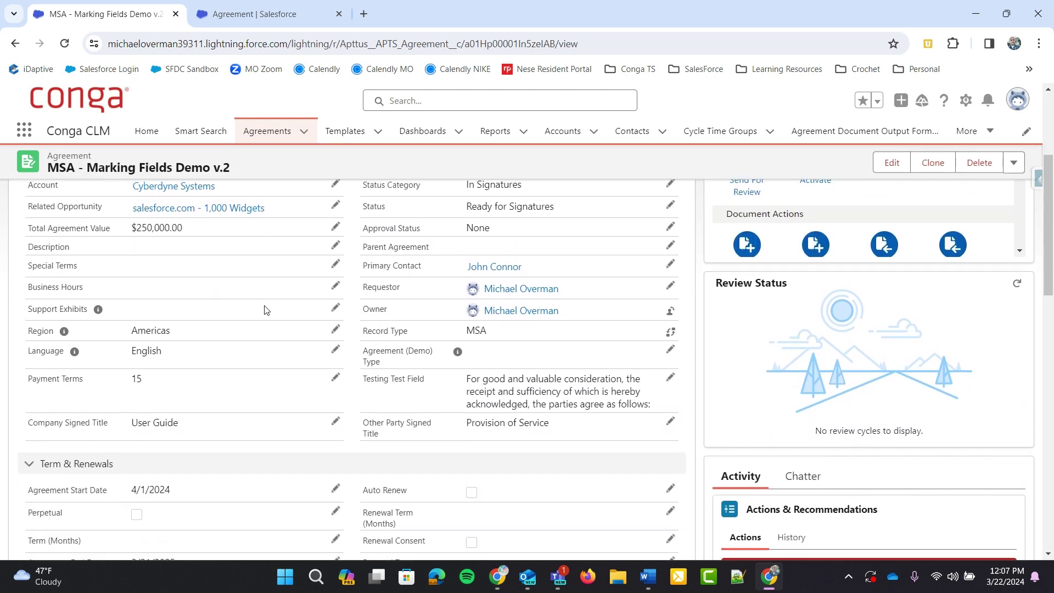